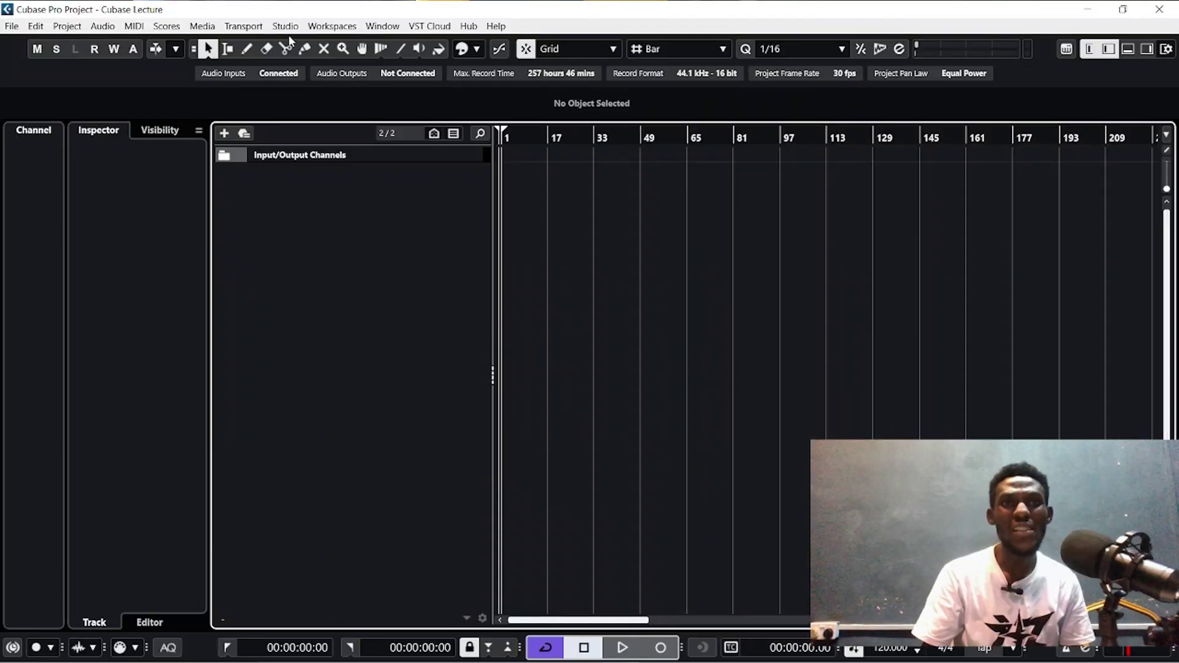
# - Switch the Studio Setup audio driver to Focusrite USB ASIO and apply it
pyautogui.click(288, 27)
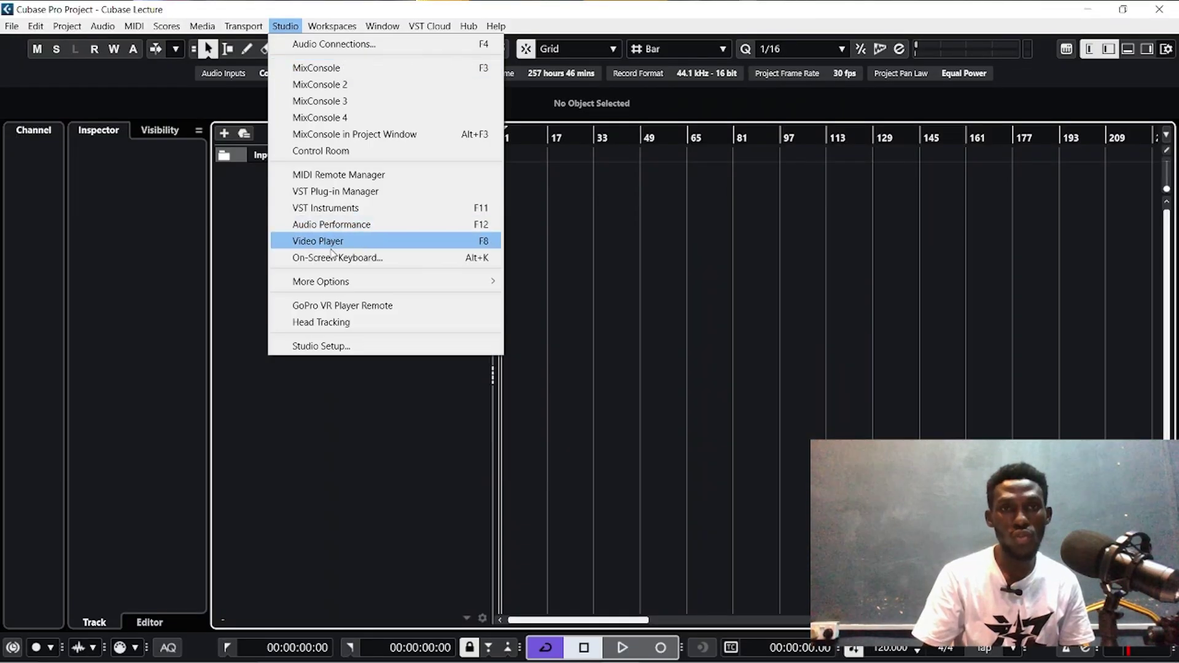
pyautogui.click(345, 348)
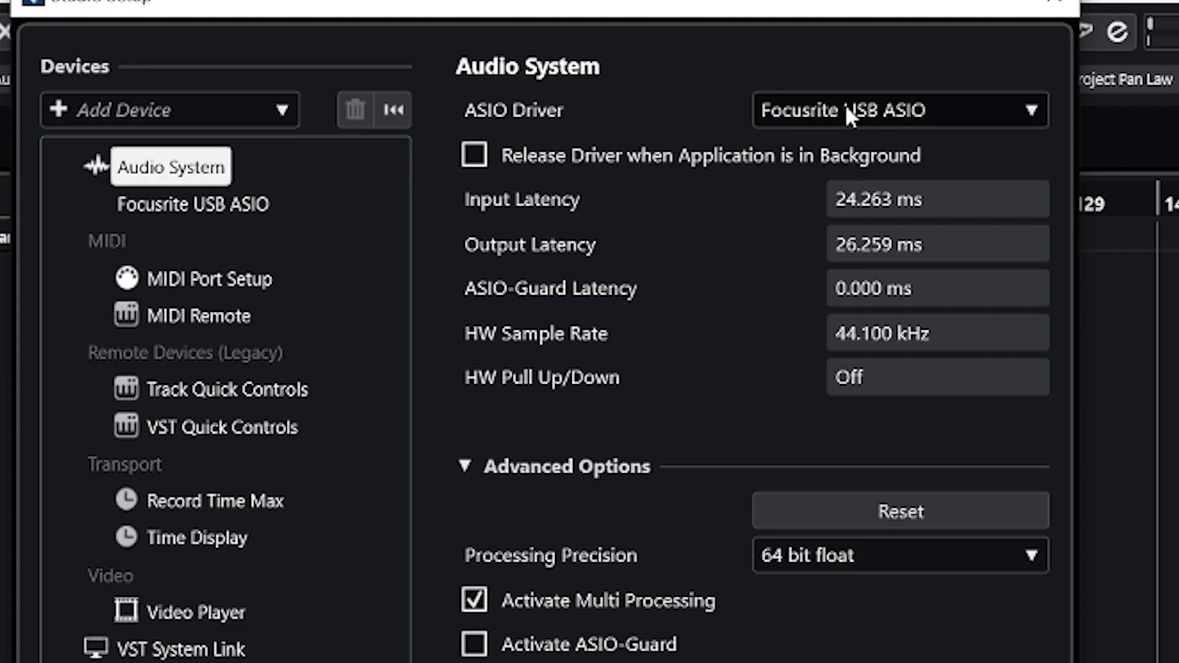
pyautogui.click(921, 112)
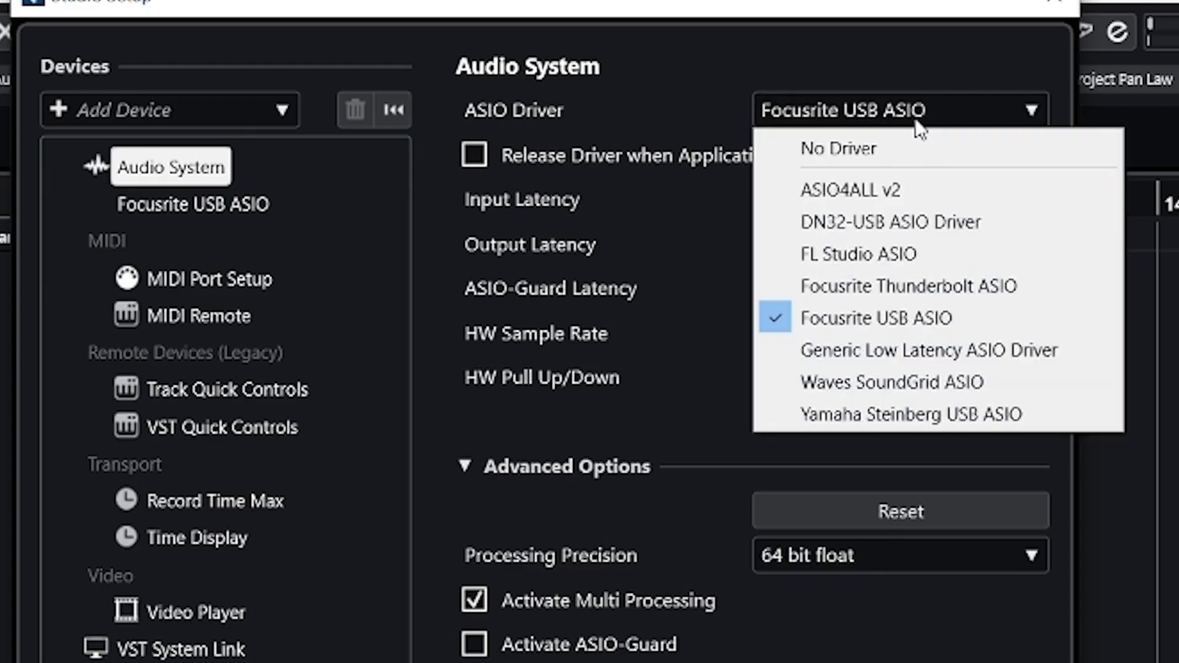
pyautogui.click(892, 326)
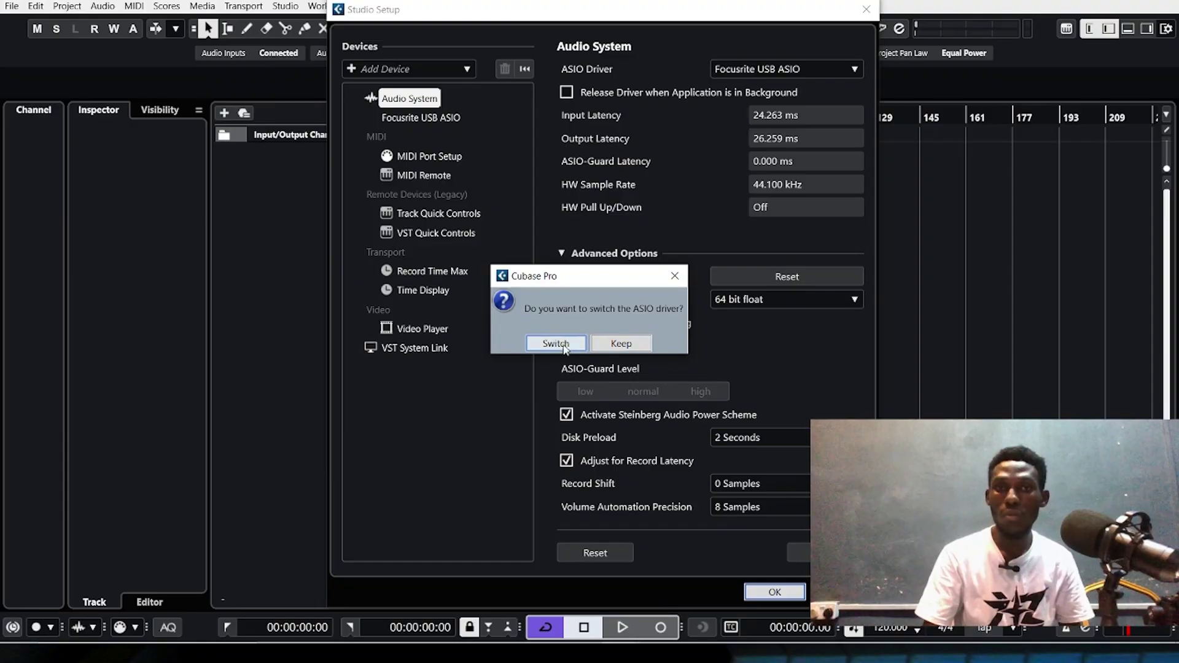
pyautogui.click(556, 347)
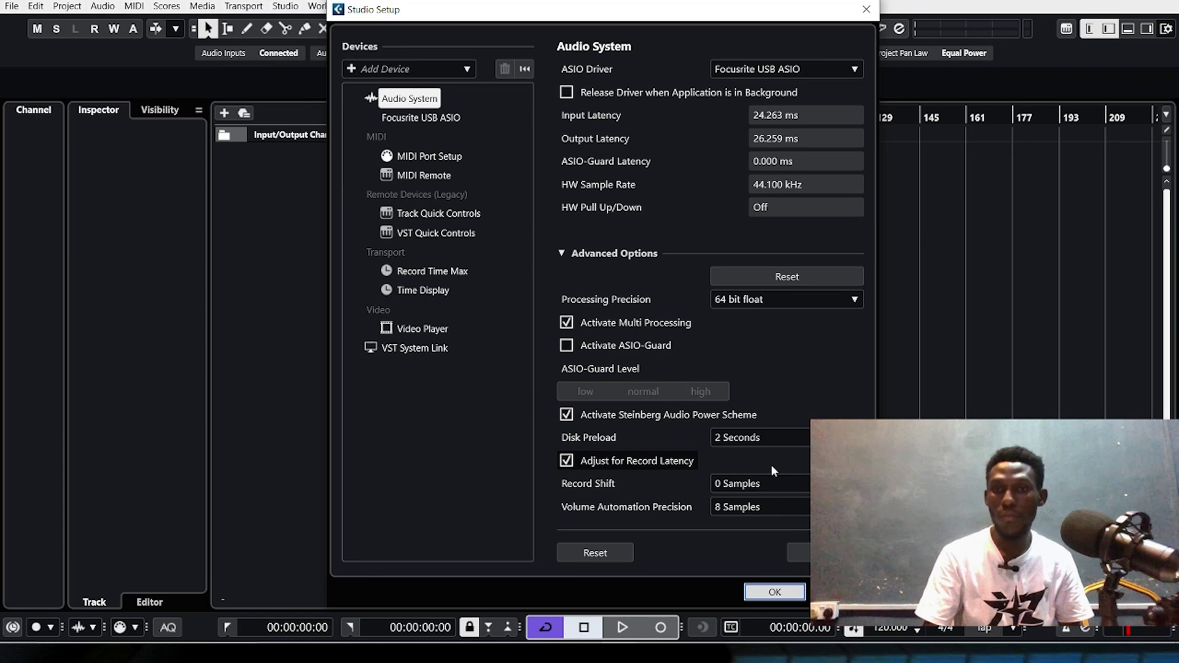
pyautogui.click(775, 592)
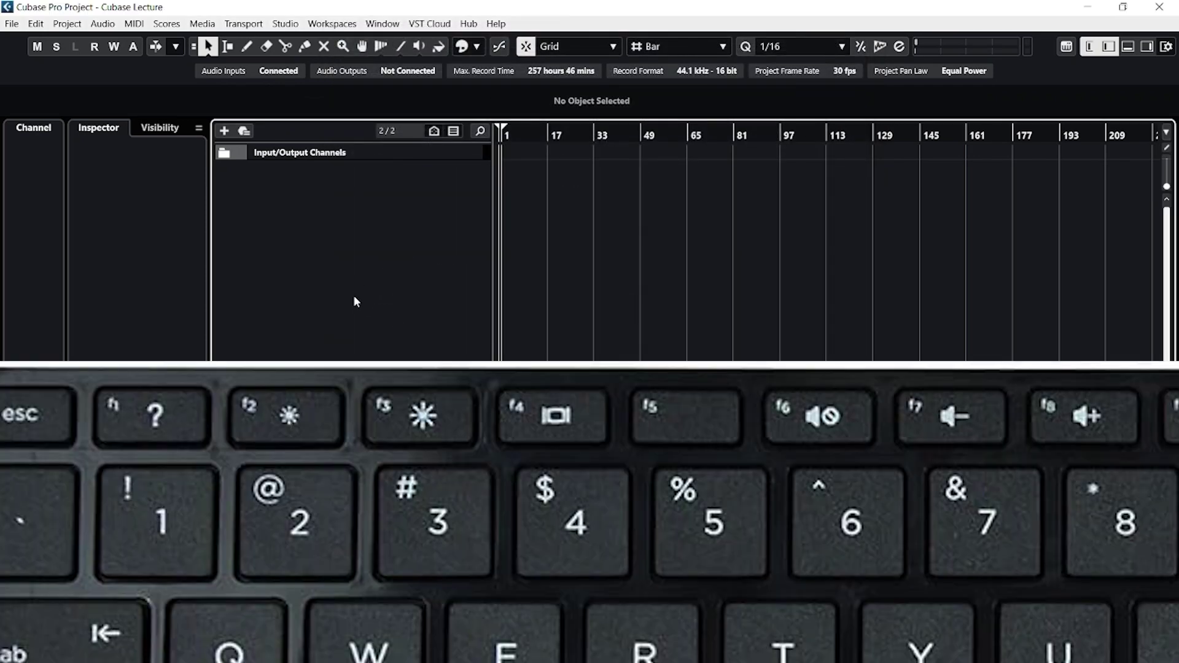
# - Add stereo input buses WIND INSTRUMENET (Inputs 1–2) and INSTRUMENT (Inputs 3–4) in Audio Connections
pyautogui.press('F4')
pyautogui.moveTo(567, 116); pyautogui.dragTo(500, 124)
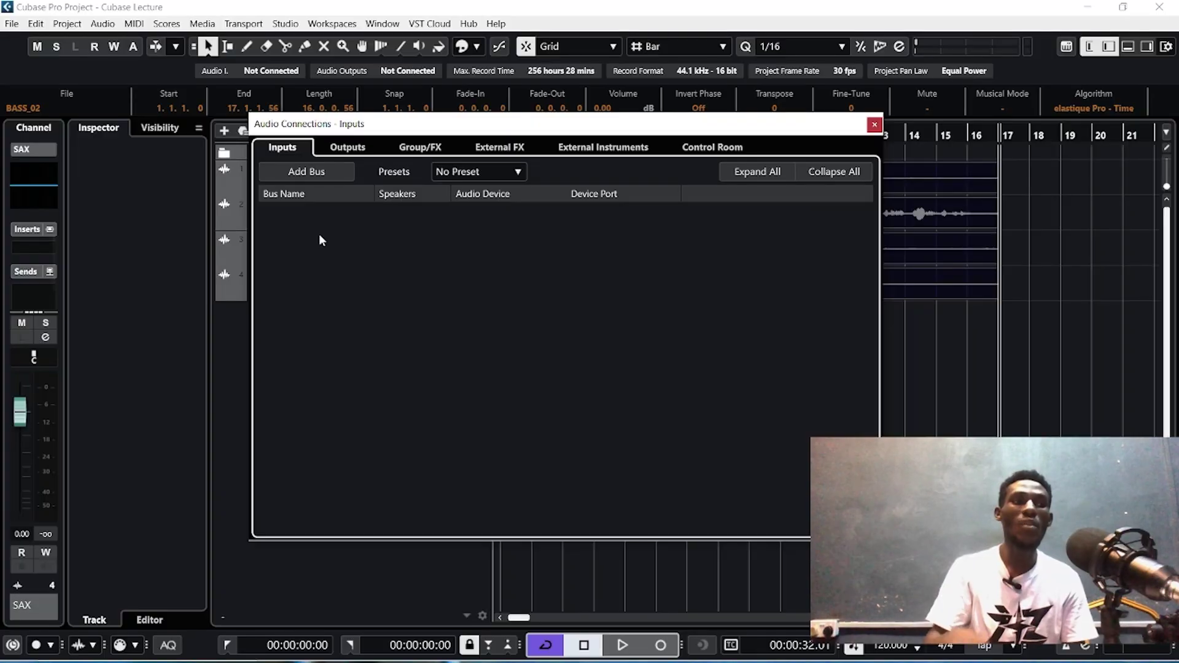
pyautogui.click(290, 174)
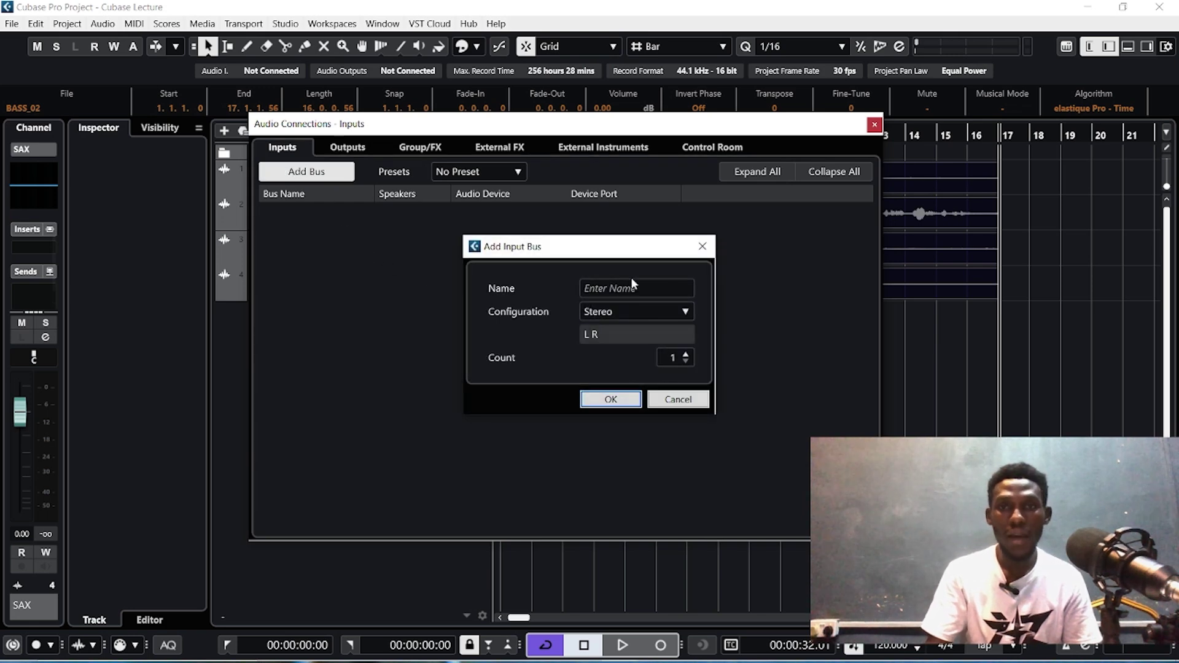
pyautogui.click(631, 288)
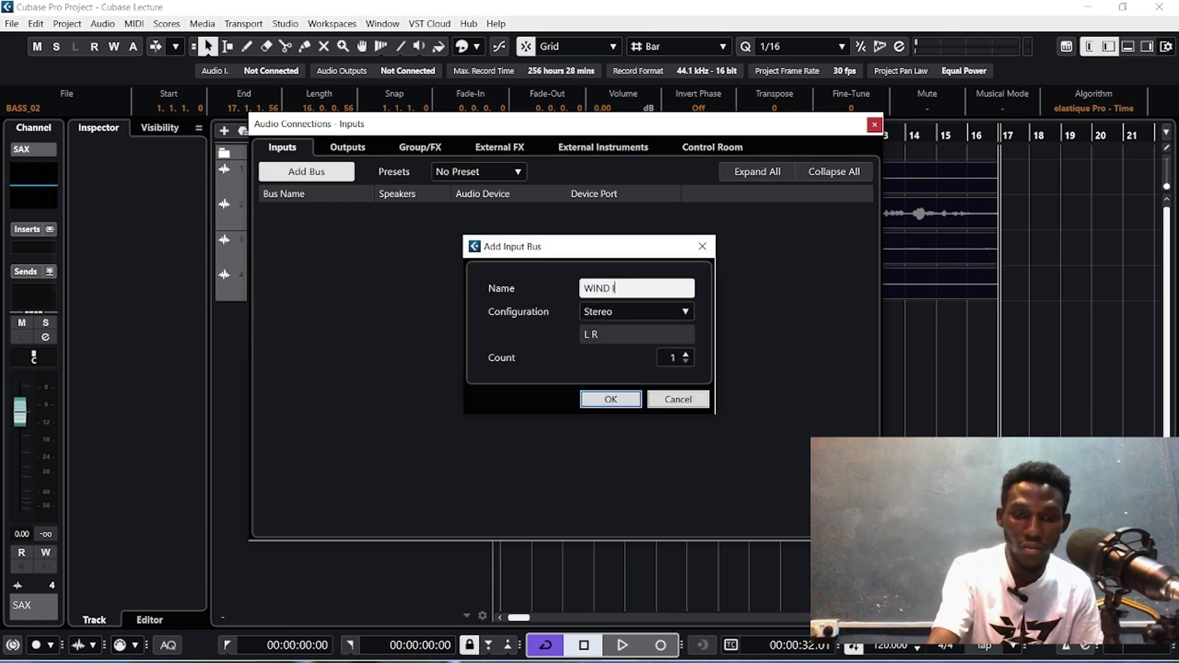
pyautogui.write('WIND INSTRUMENET')
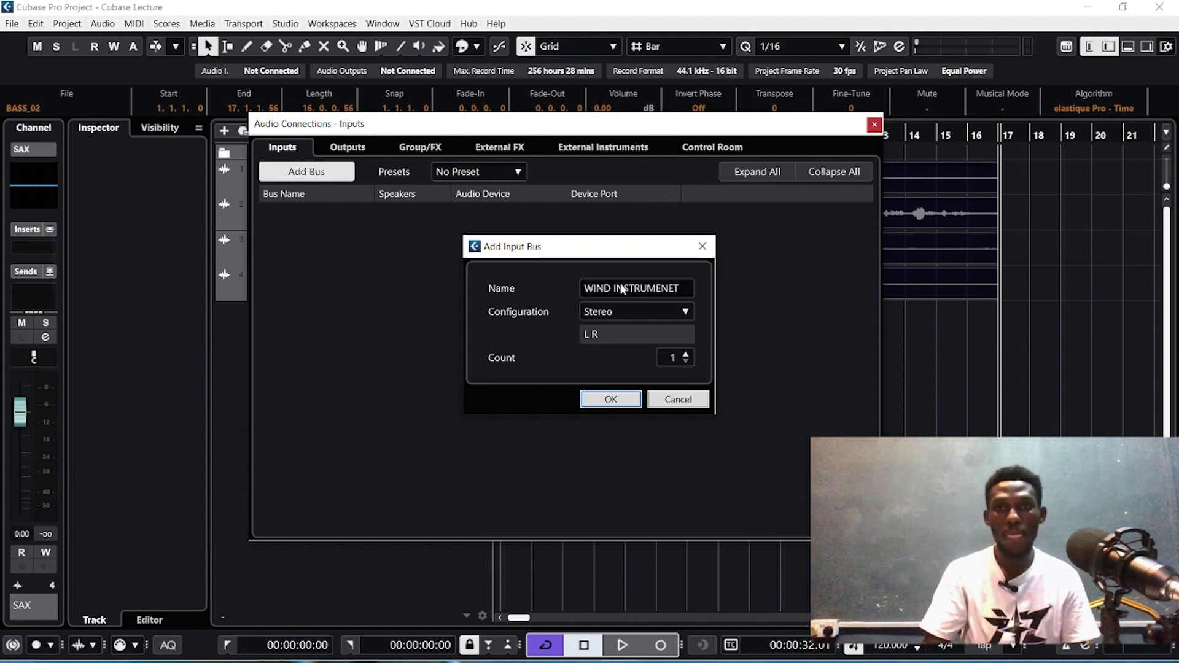
pyautogui.click(610, 404)
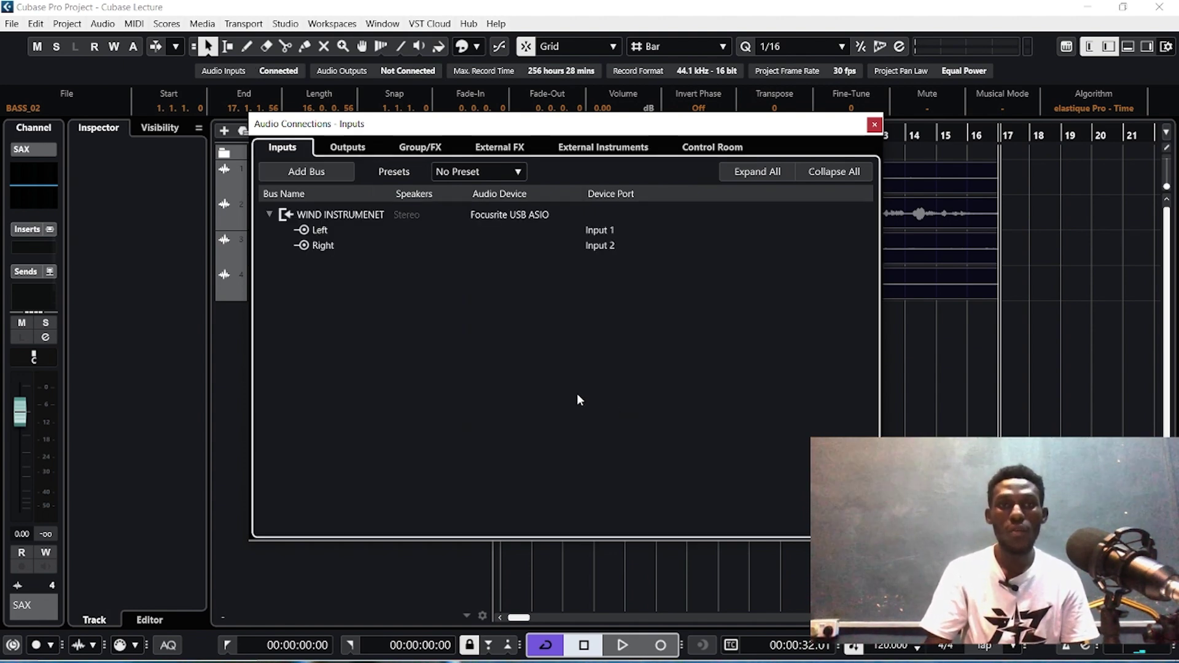
pyautogui.click(300, 169)
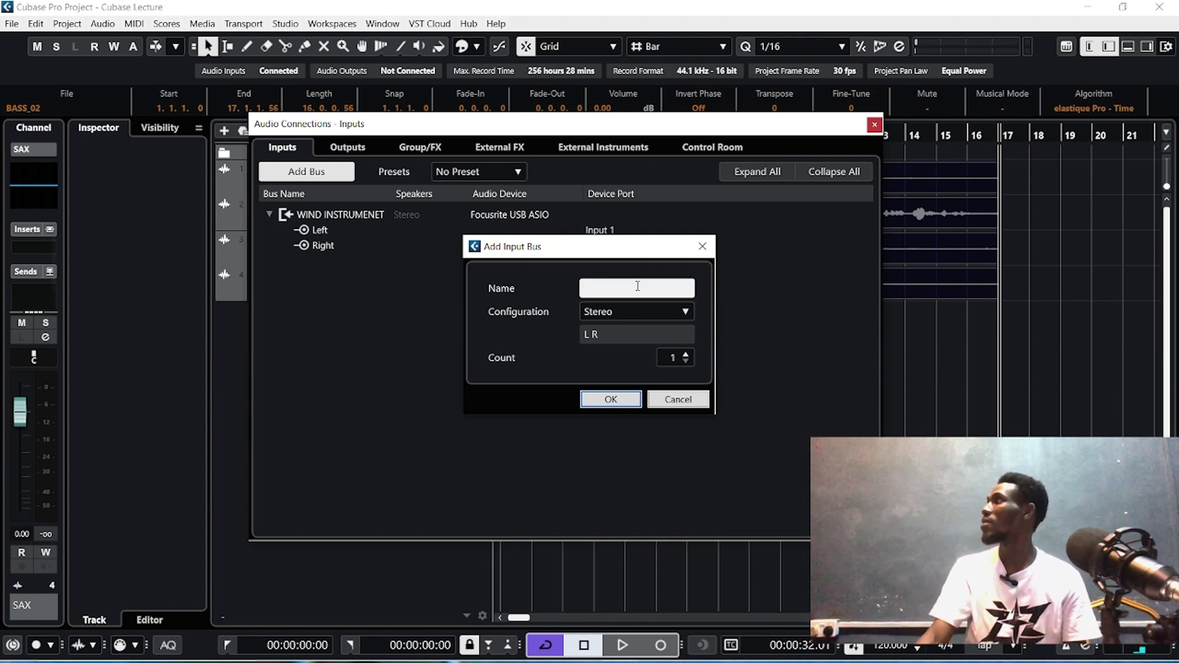
pyautogui.write('INSTRUM')
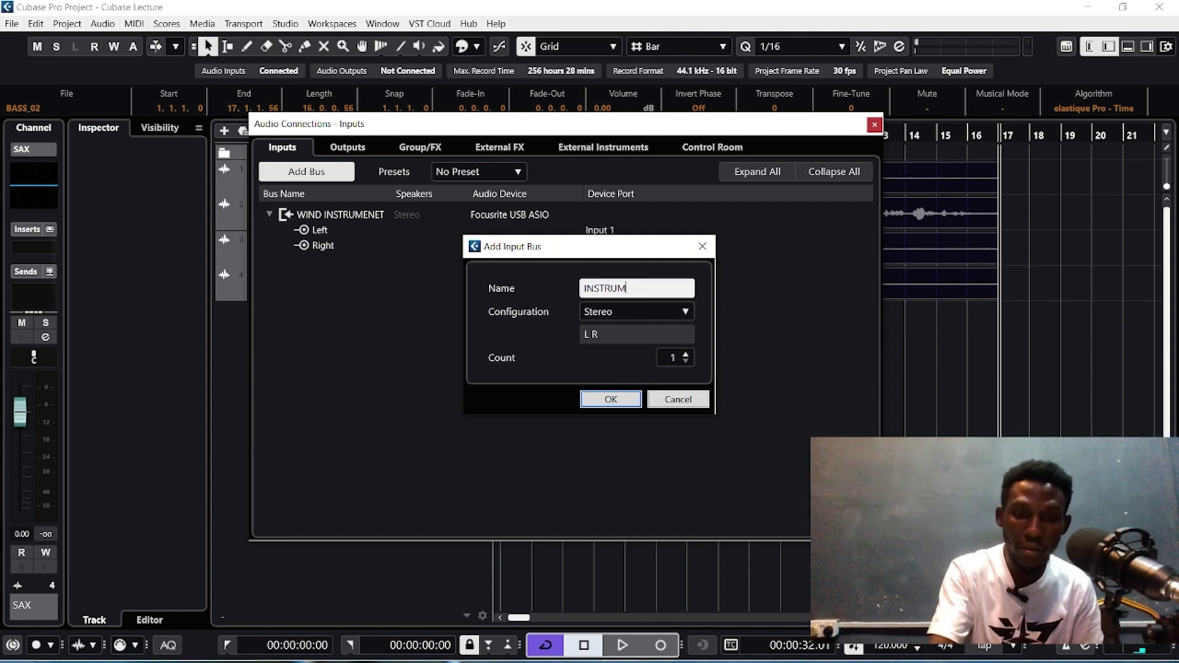
pyautogui.write('ENT')
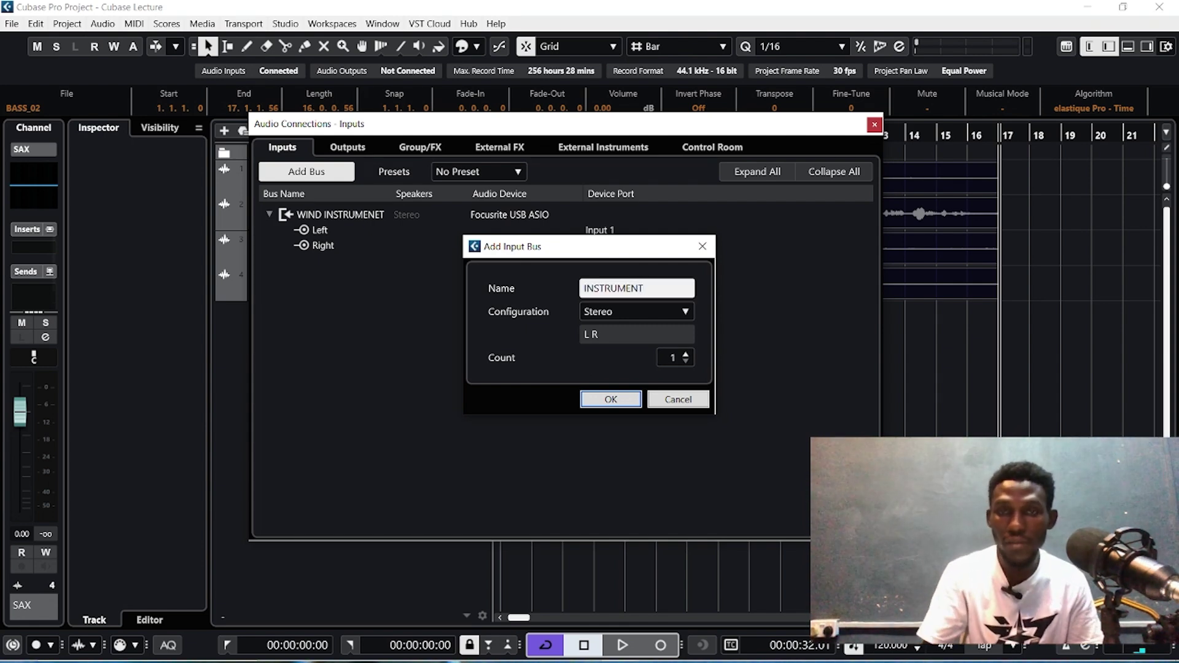
pyautogui.click(610, 399)
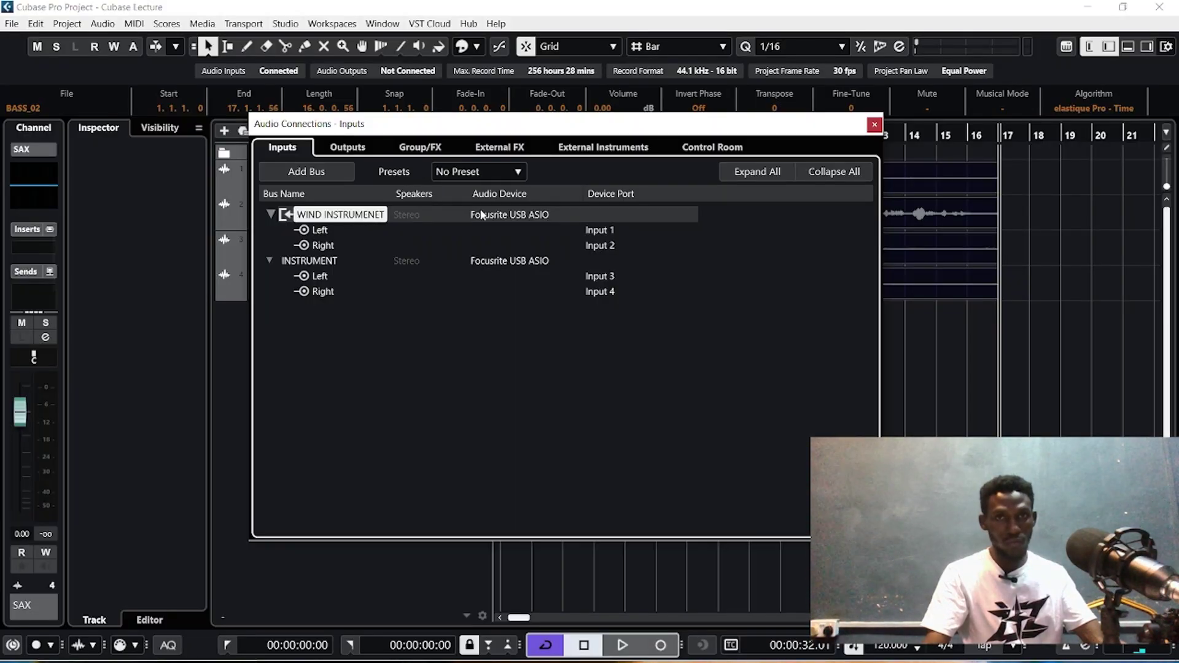
# - Leave the WIND INSTRUMENET bus on Focusrite USB ASIO, then bring up the add-track options in the project
pyautogui.click(481, 215)
pyautogui.click(352, 212)
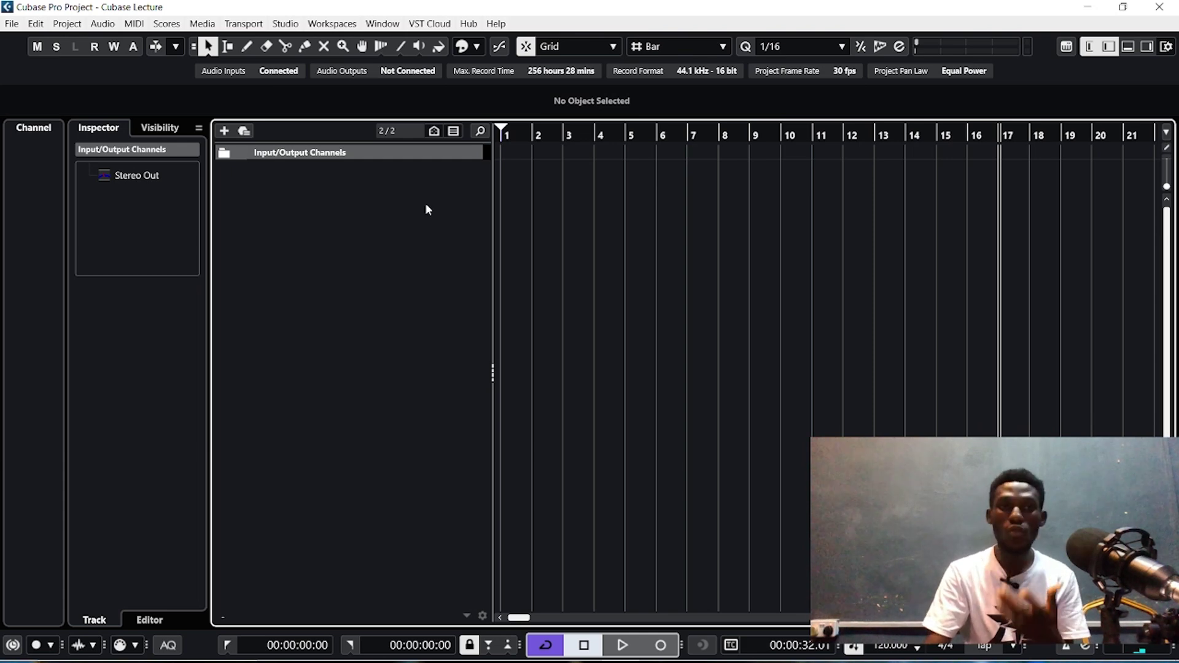
pyautogui.rightClick(426, 207)
# - Add four mono audio tracks and name them GUITAR, BASS, SAX and TRUMPET
pyautogui.click(448, 214)
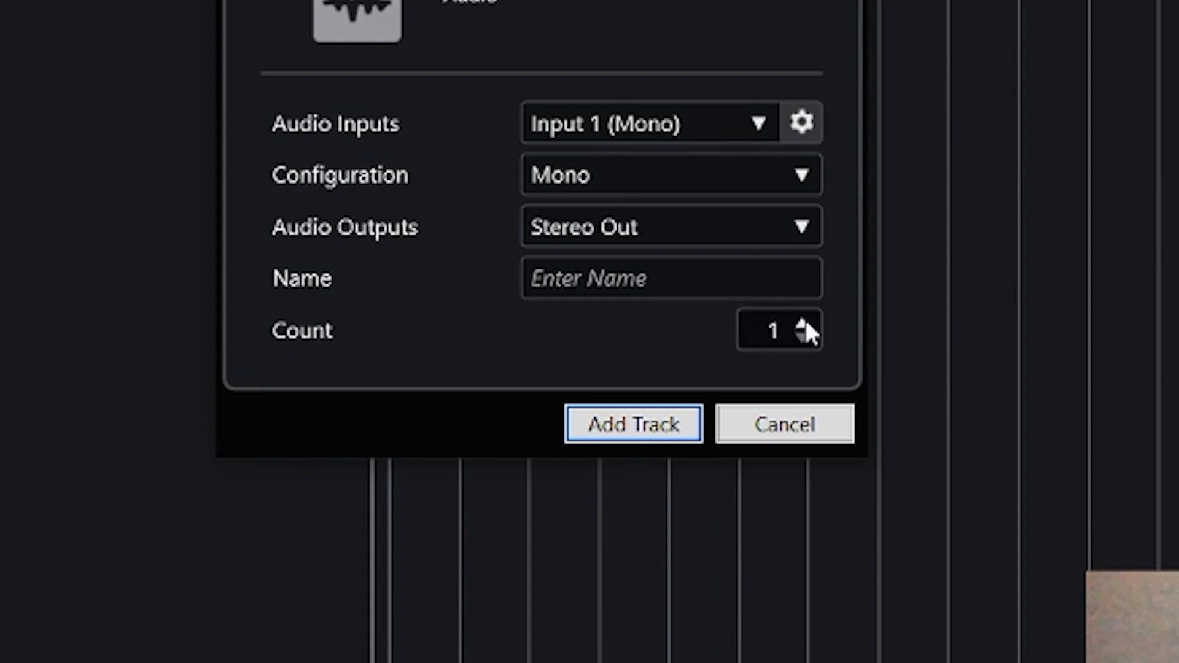
pyautogui.click(639, 424)
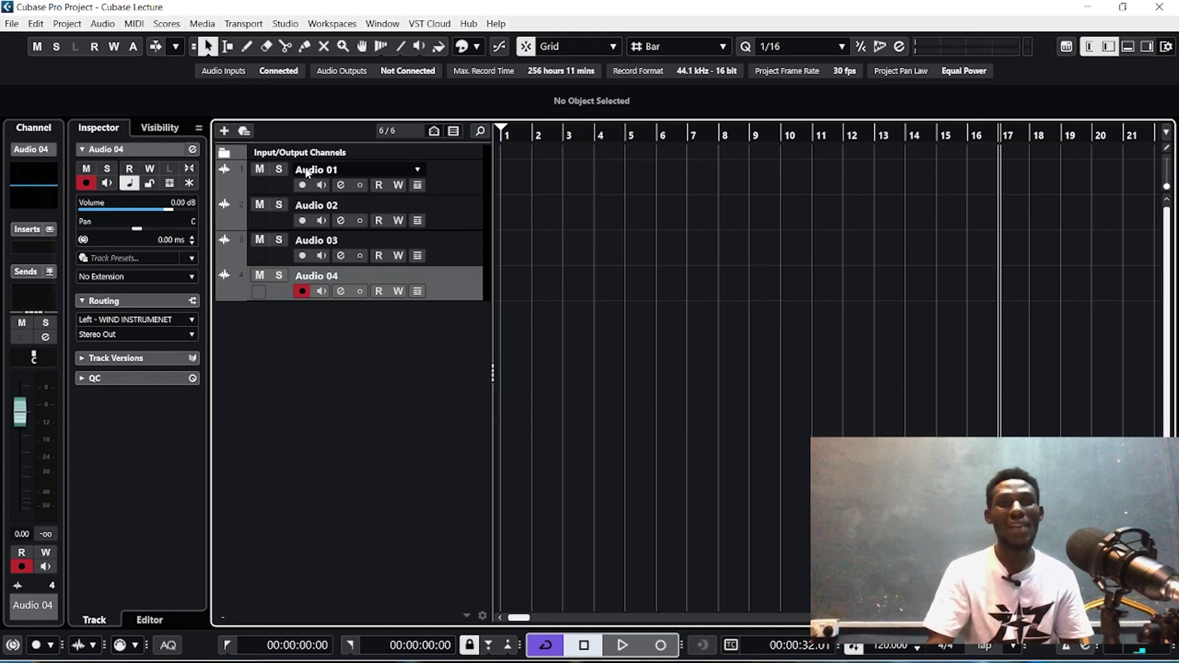
pyautogui.doubleClick(307, 172)
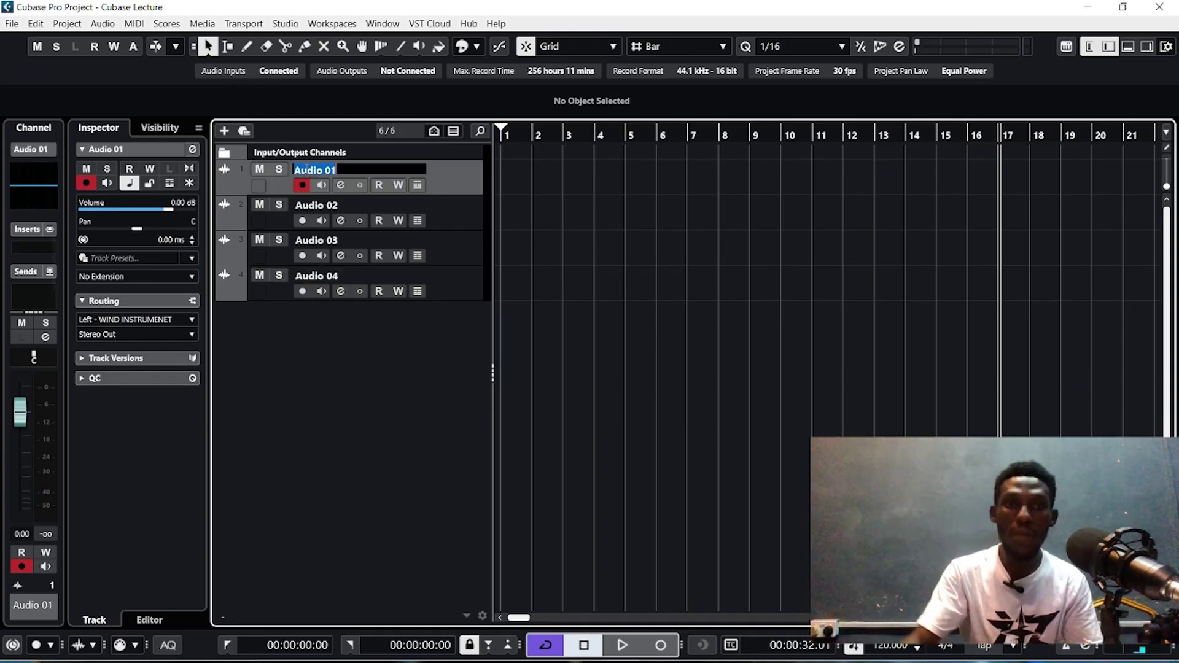
pyautogui.write('GUITAR')
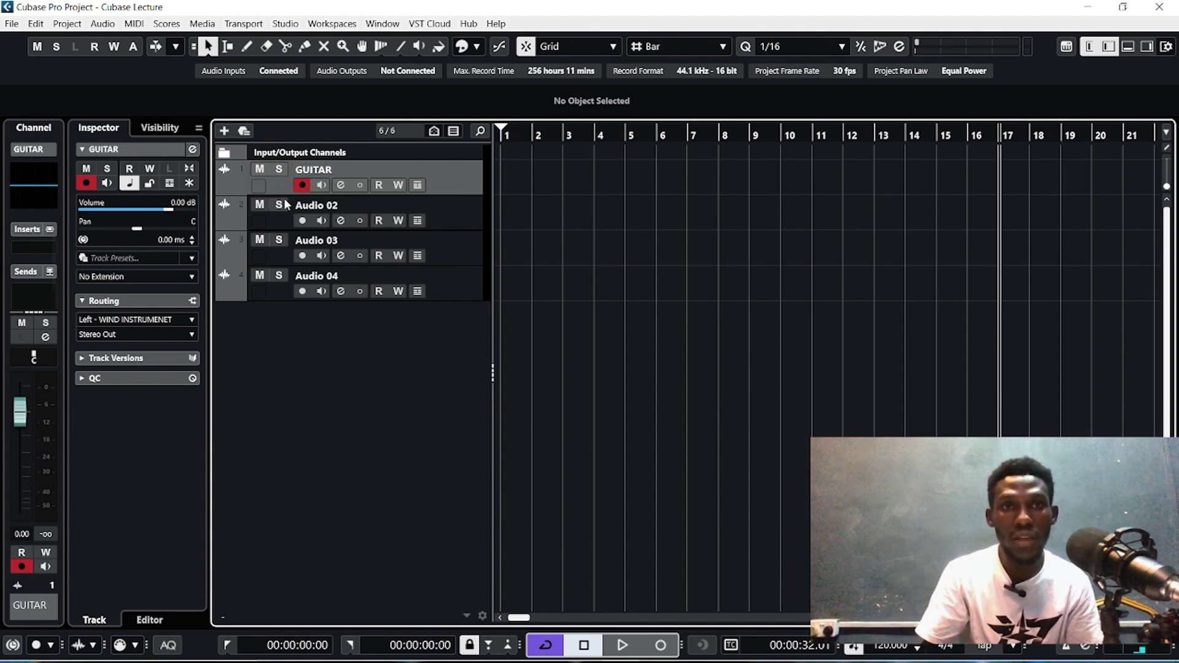
pyautogui.click(308, 209)
pyautogui.write('BASS')
pyautogui.press('Tab')
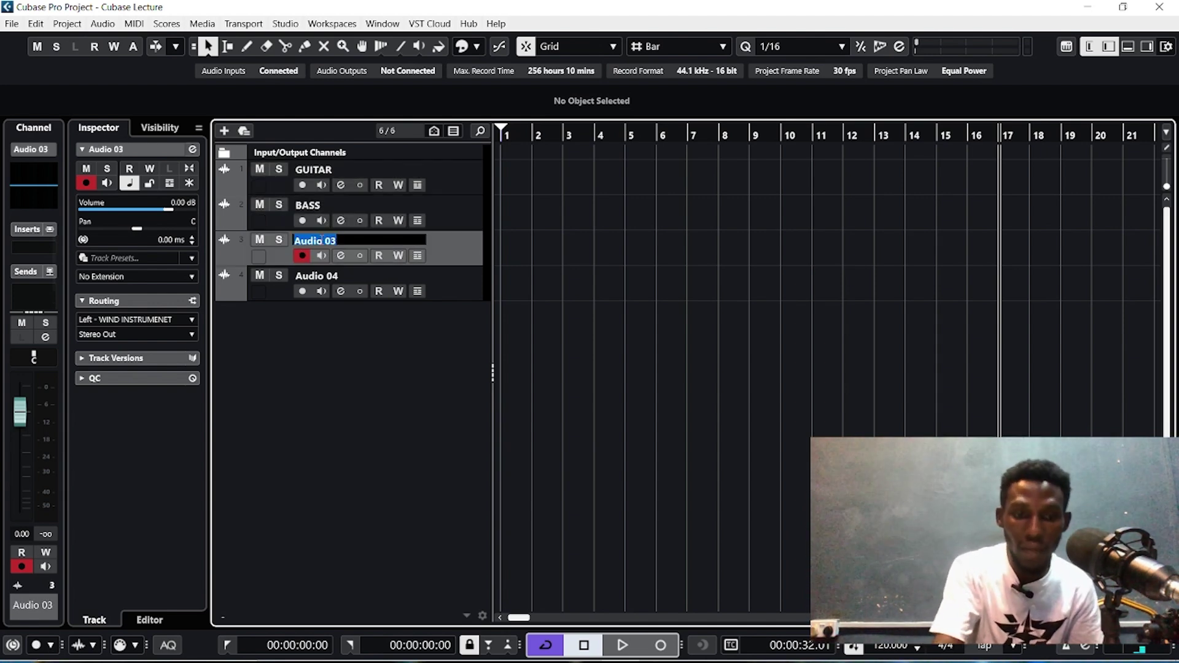
pyautogui.press('Return')
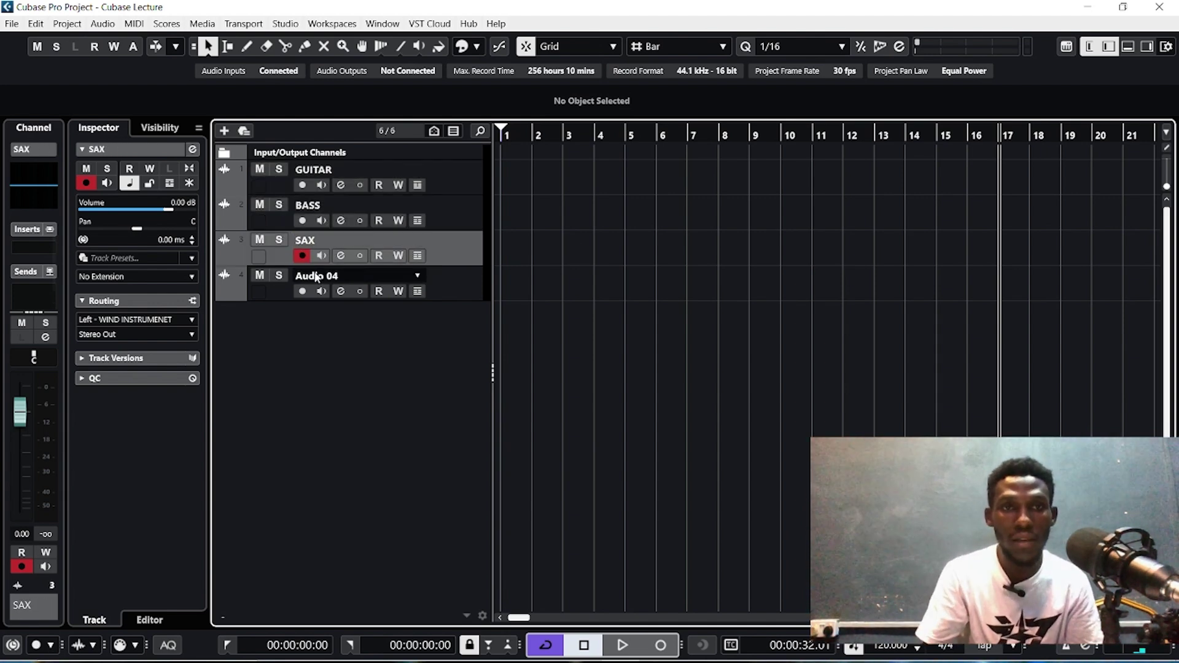
pyautogui.click(314, 275)
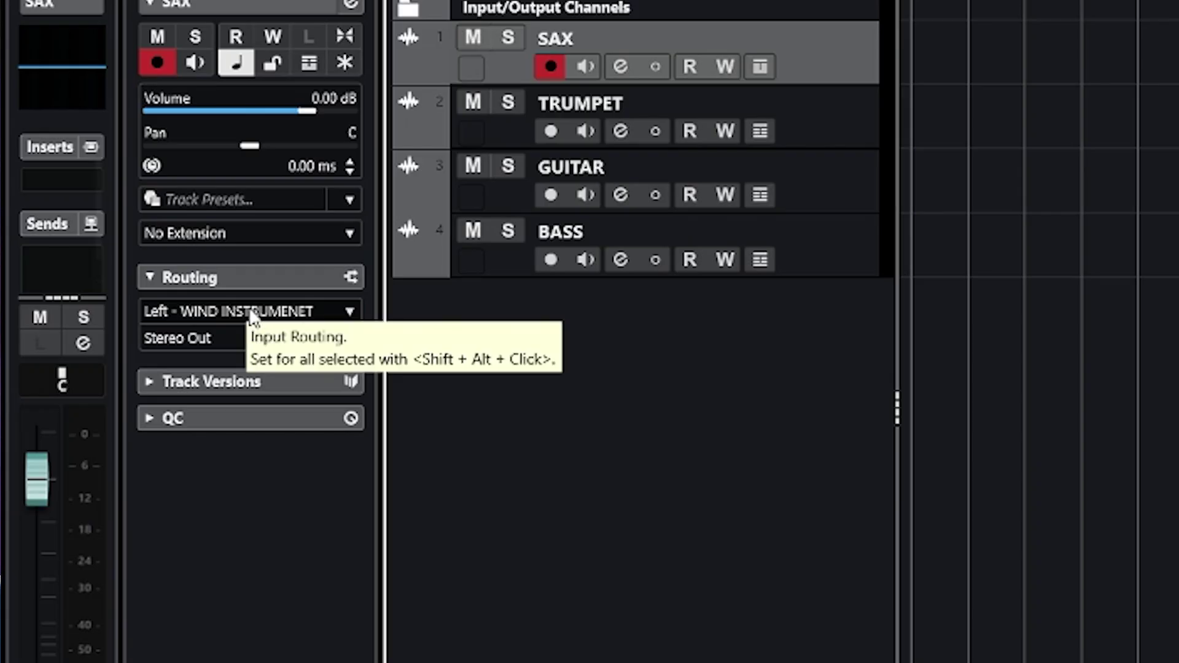
# - Route TRUMPET's input to Right - WIND INSTRUMENET and GUITAR's input to Left - INSTRUMENT
pyautogui.click(249, 311)
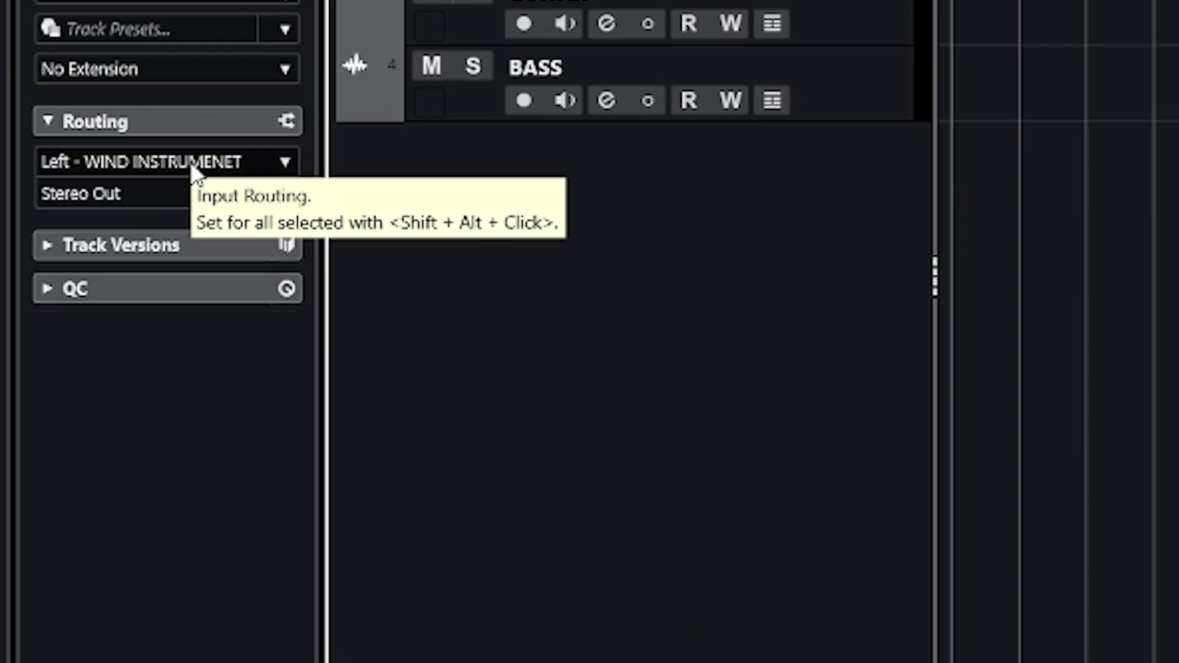
pyautogui.click(196, 163)
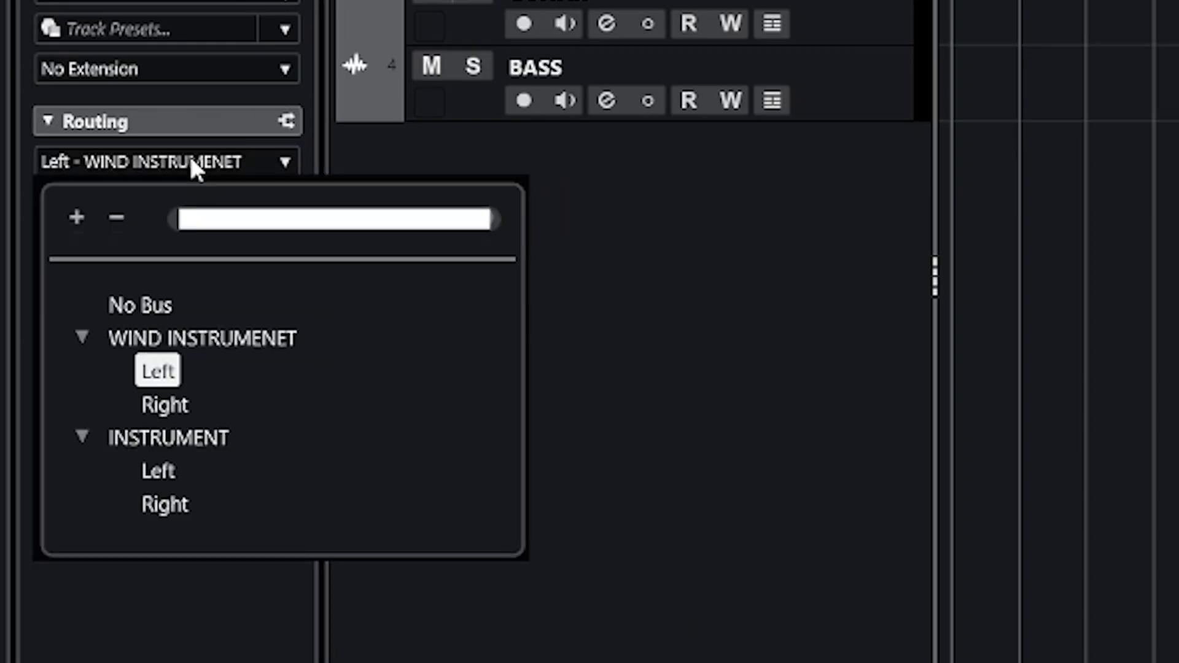
pyautogui.click(164, 405)
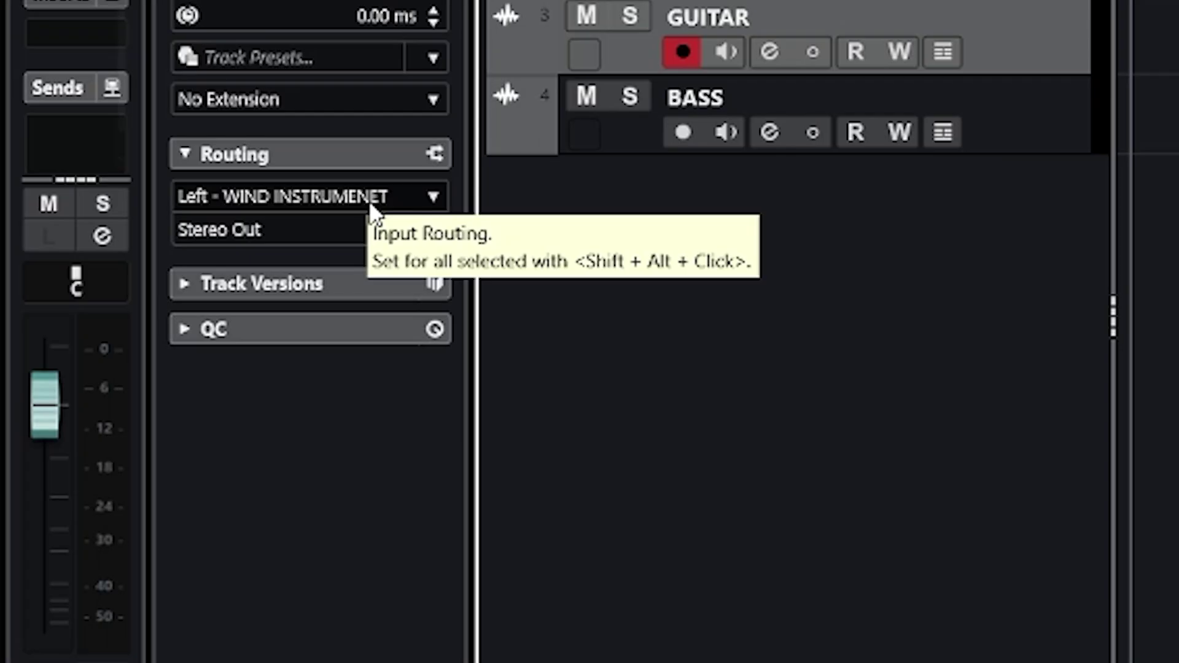
pyautogui.click(370, 209)
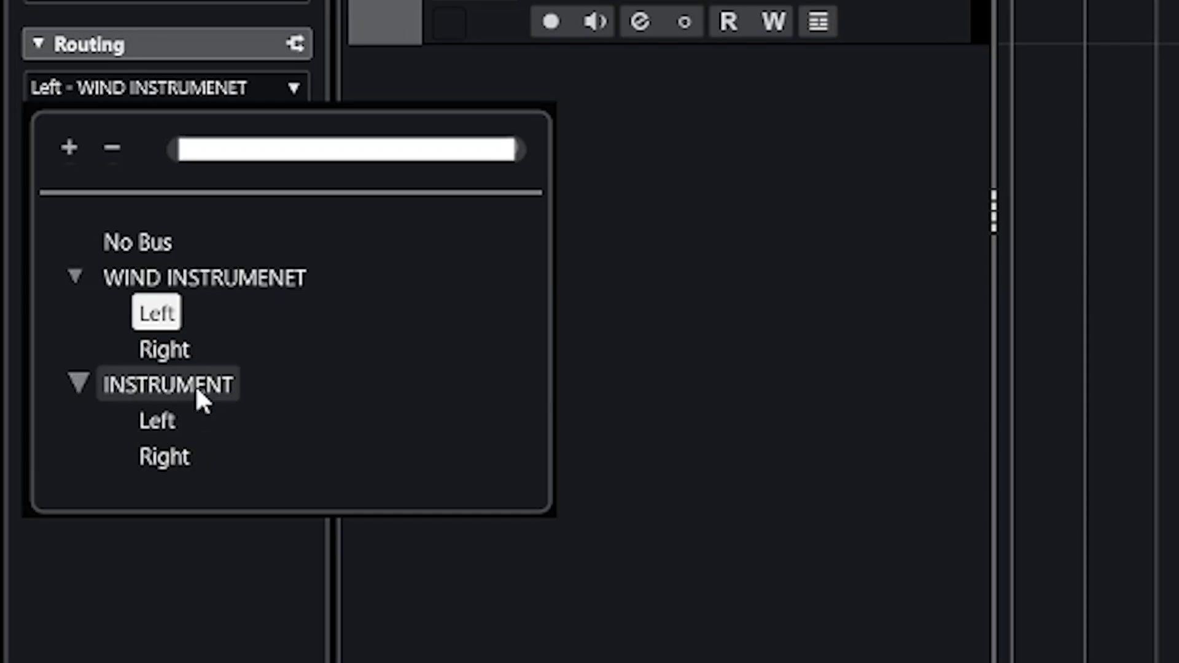
pyautogui.click(163, 418)
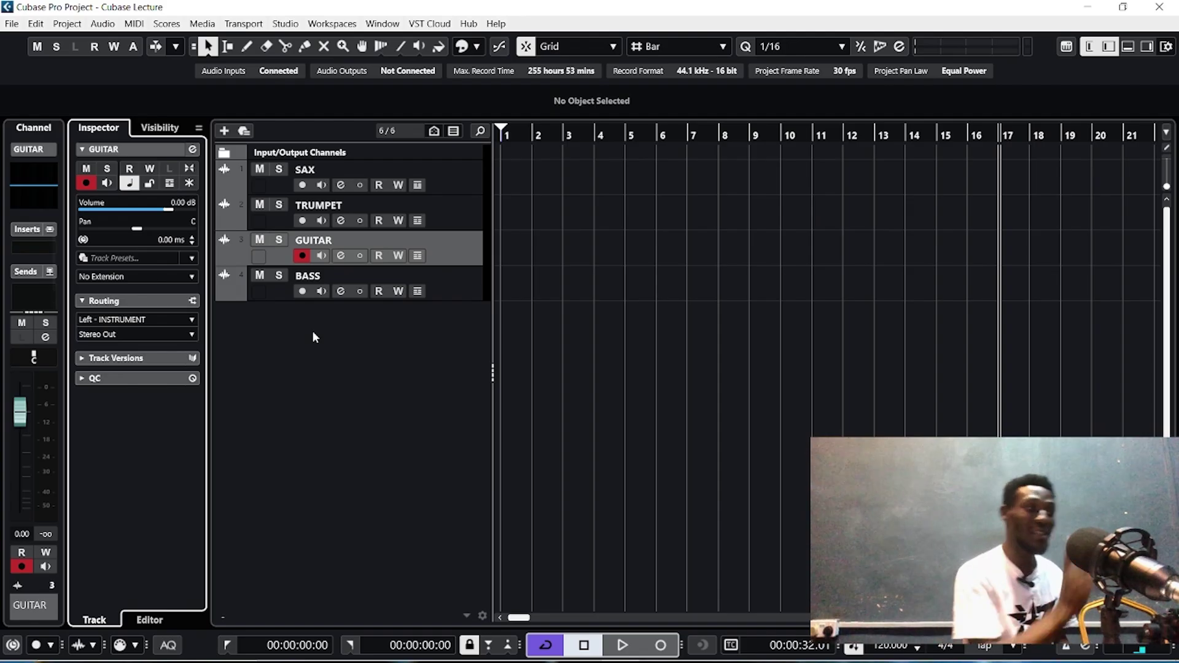
# - Set the BASS track's input to Right - INSTRUMENT, leaving GUITAR's routing unchanged
pyautogui.click(459, 248)
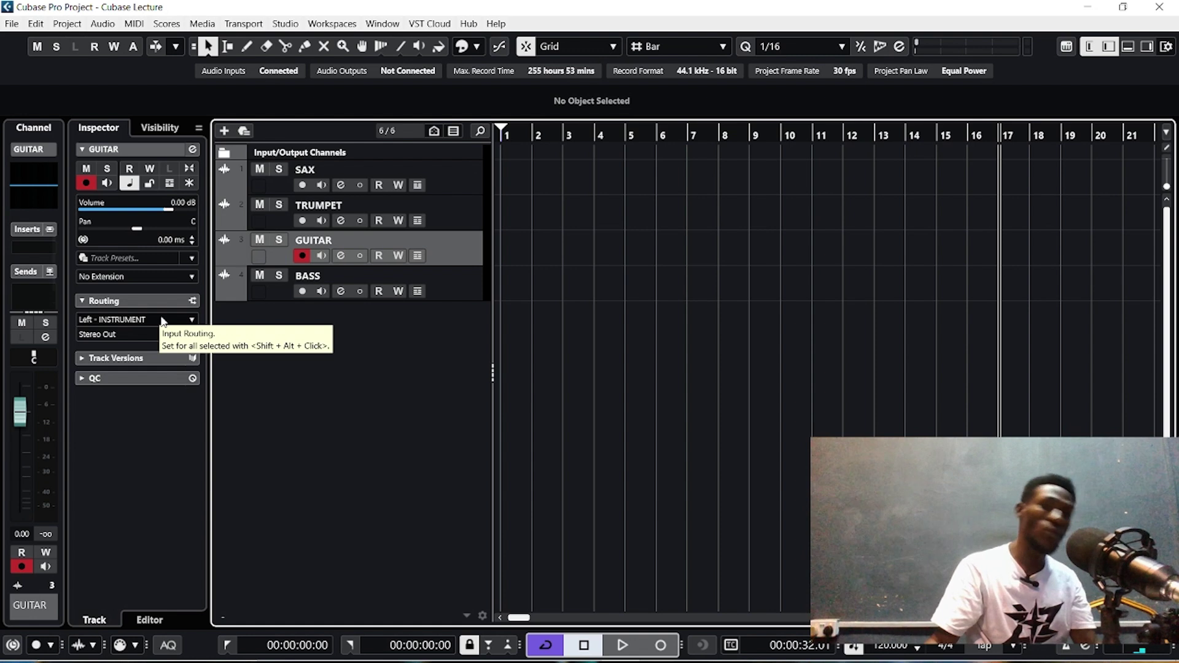
pyautogui.click(164, 320)
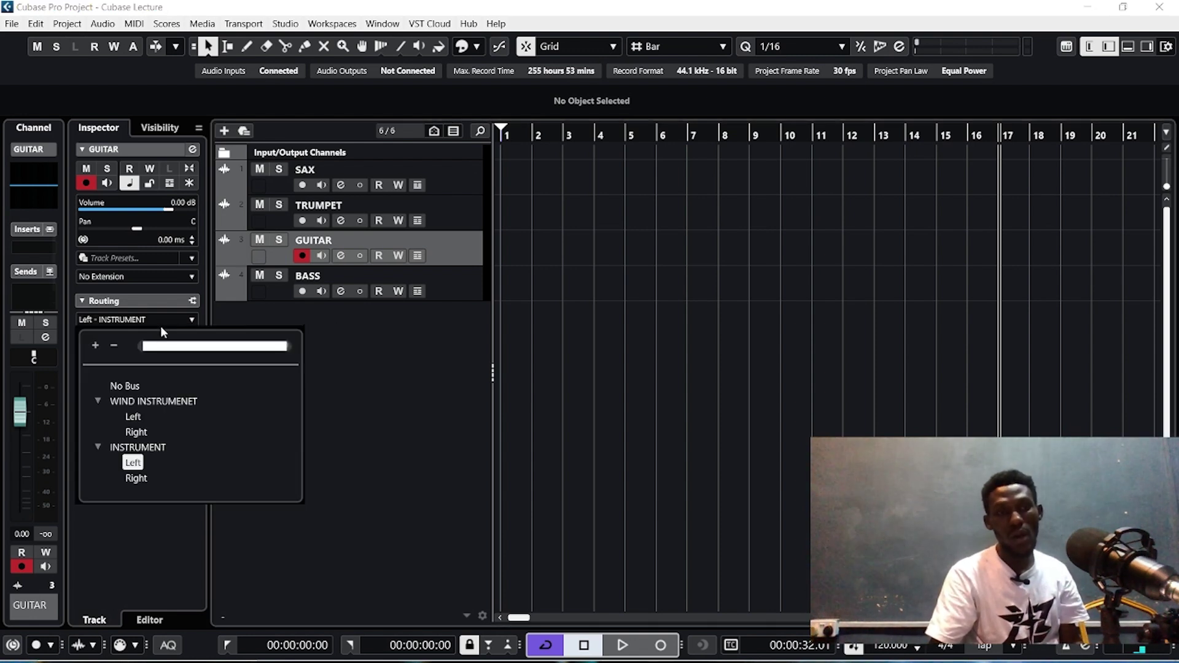
pyautogui.click(136, 478)
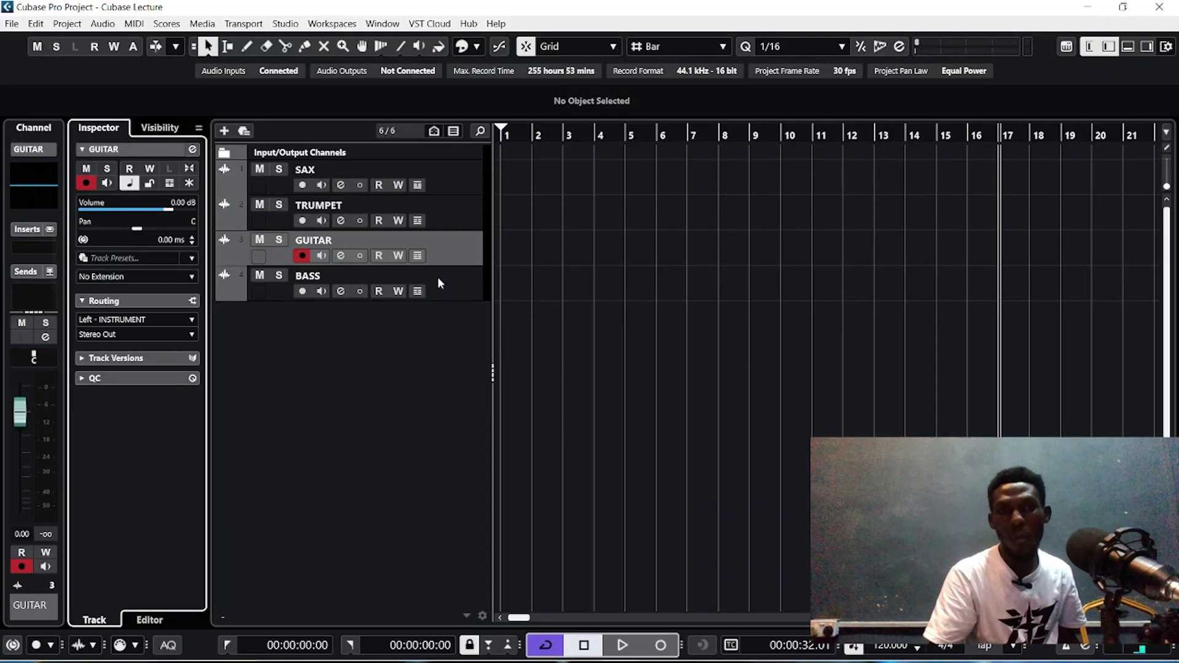
pyautogui.click(438, 276)
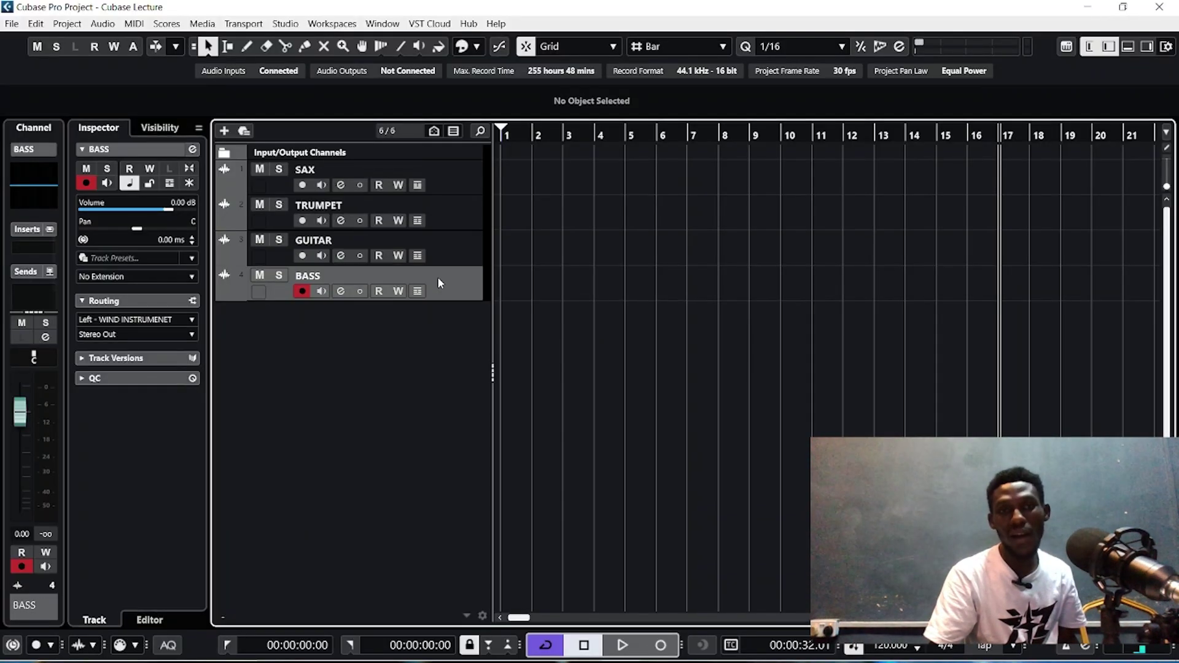
pyautogui.click(120, 319)
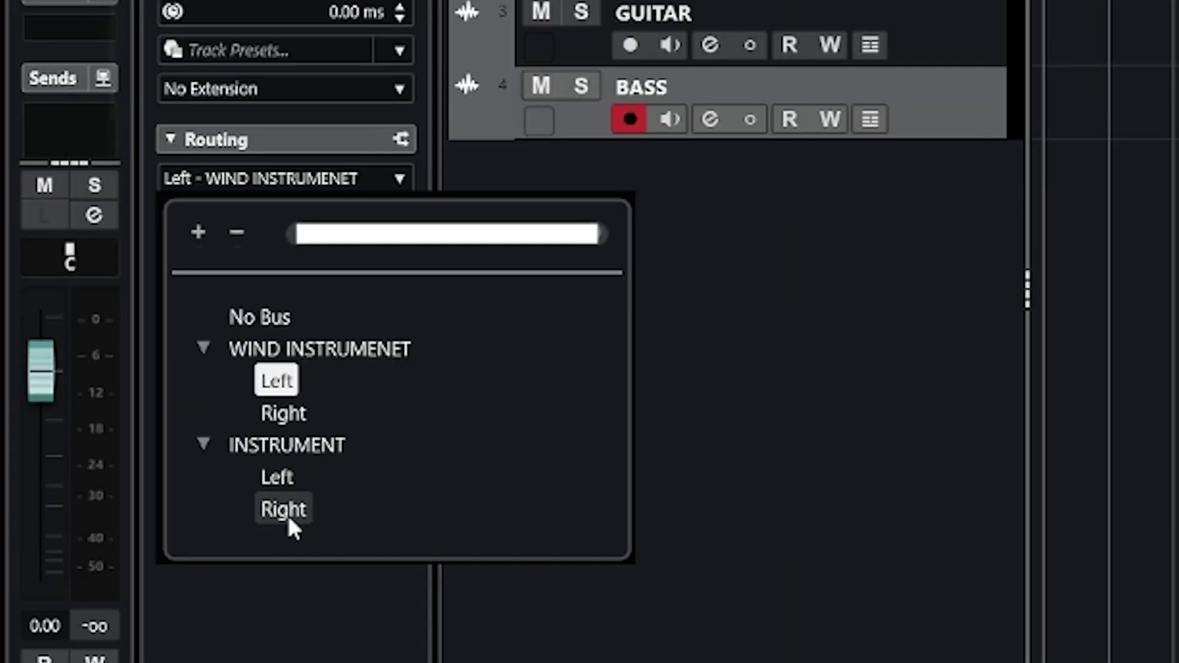
pyautogui.click(286, 512)
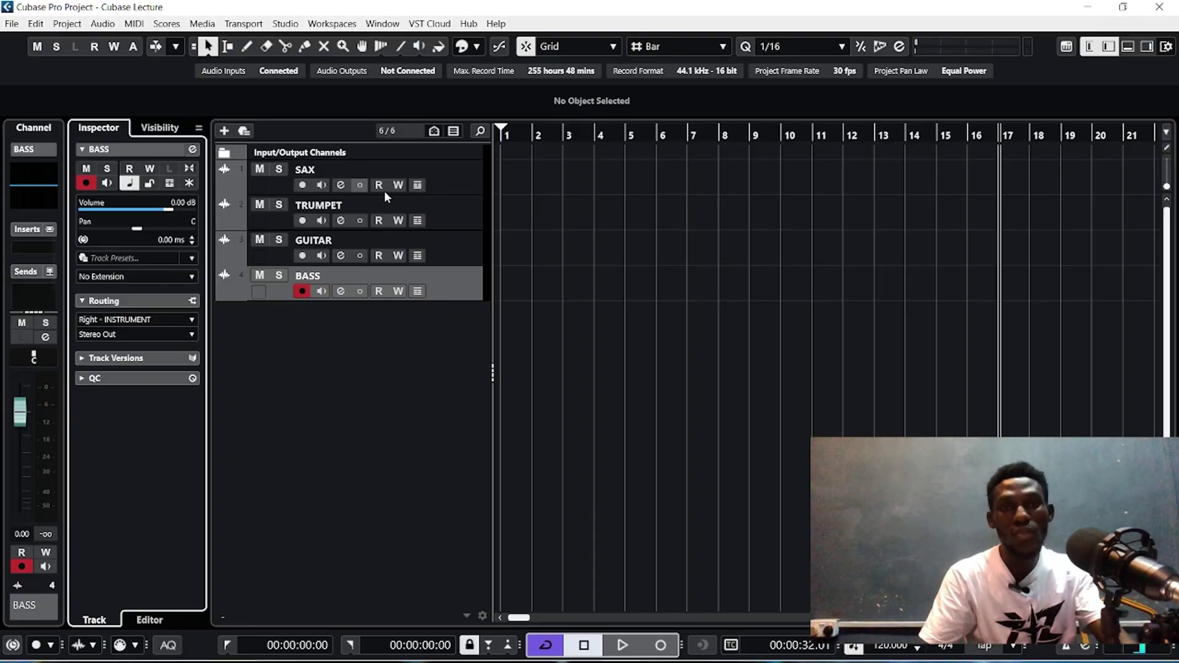
# - Record-arm all four tracks and record them together from the project start to about bar 13
pyautogui.keyDown('shift'); pyautogui.click(450, 188); pyautogui.keyUp('shift')
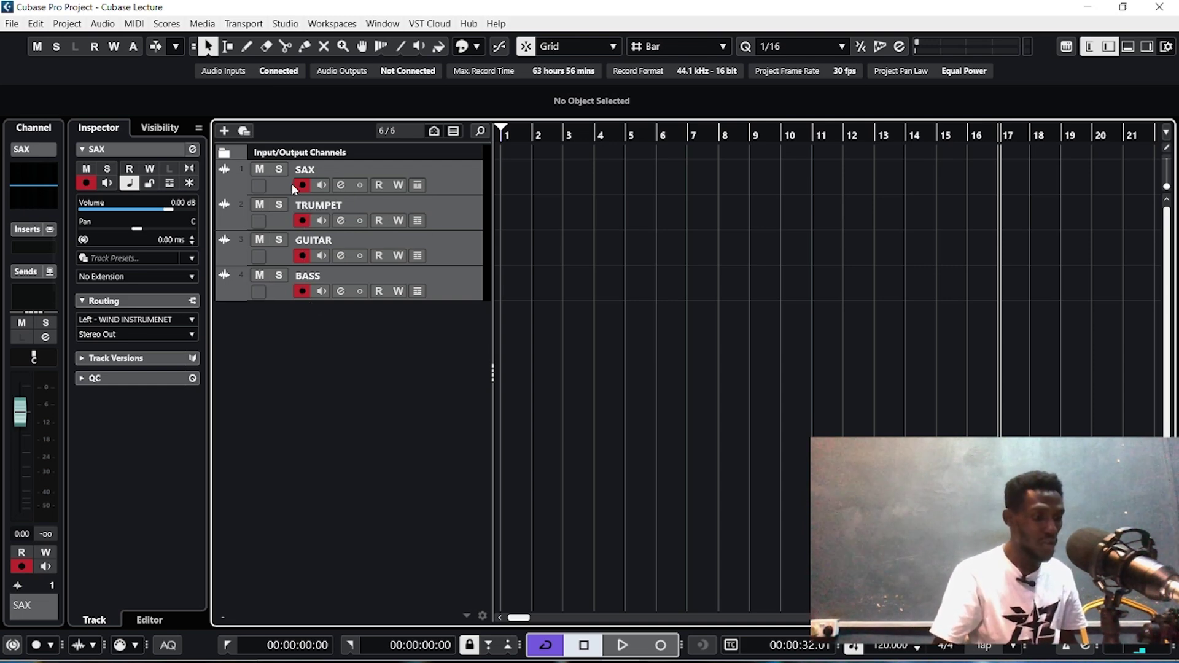
pyautogui.press('Home')
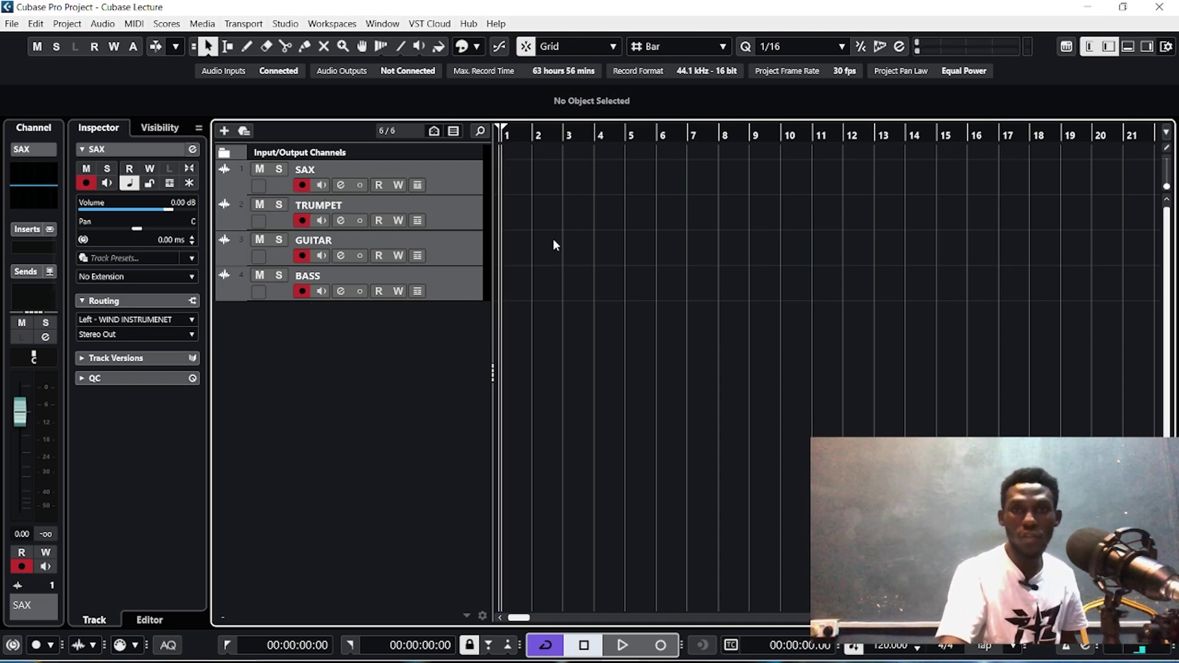
pyautogui.press('KP_Multiply')
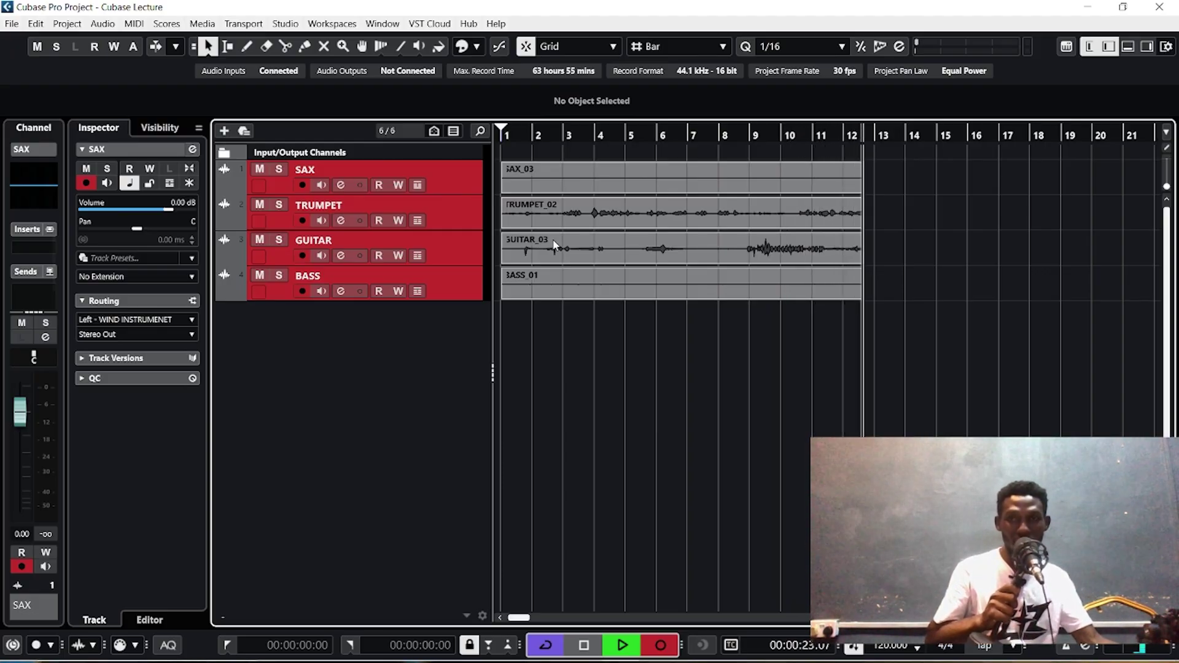
pyautogui.press('space')
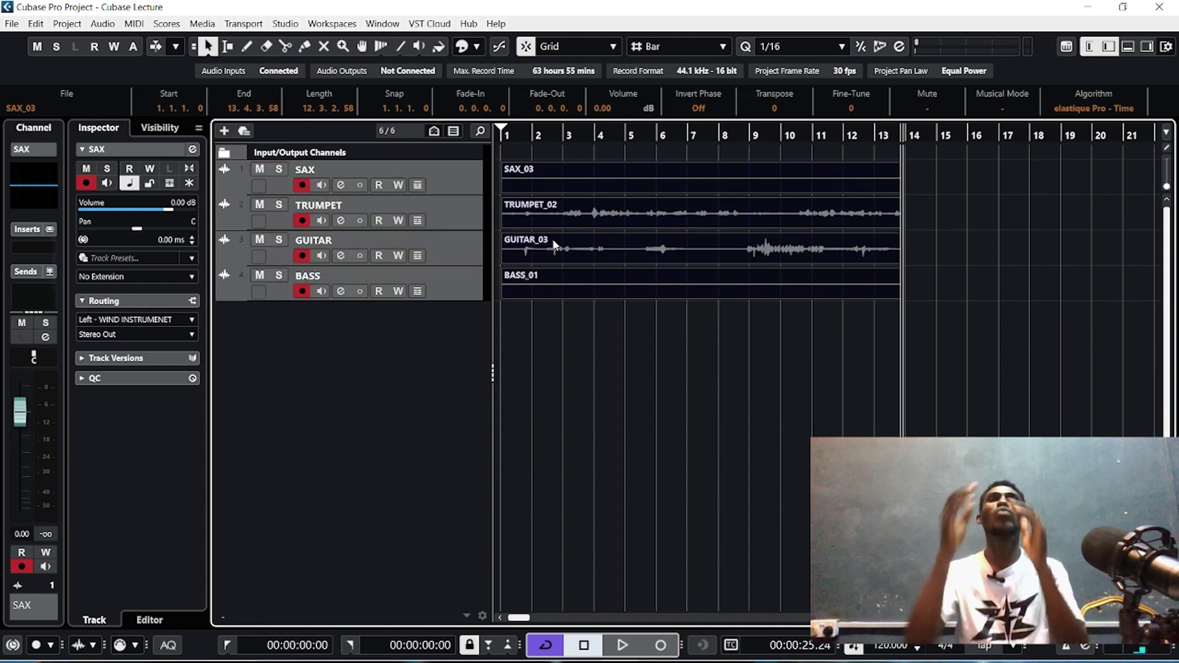